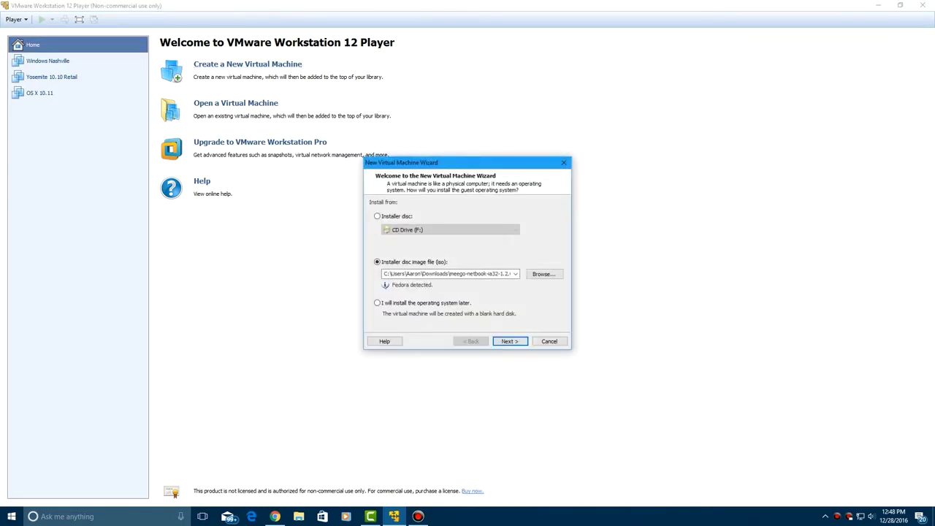
Step: Choose the Windows 10 Pro x64 image from Operating Systems\Windows\Windows 10 on drive E: as the installer disc image and continue
{"action": "left_click", "coordinate": [544, 274]}
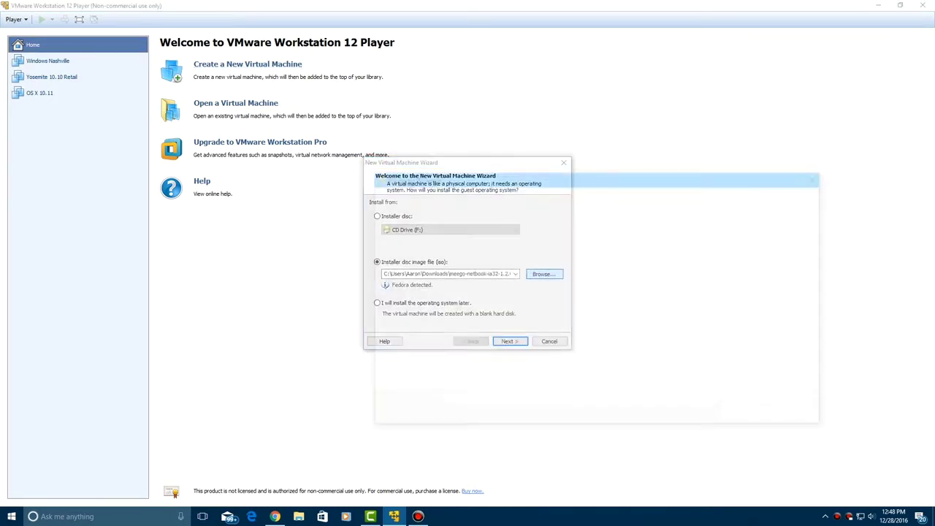
{"action": "left_click", "coordinate": [398, 373]}
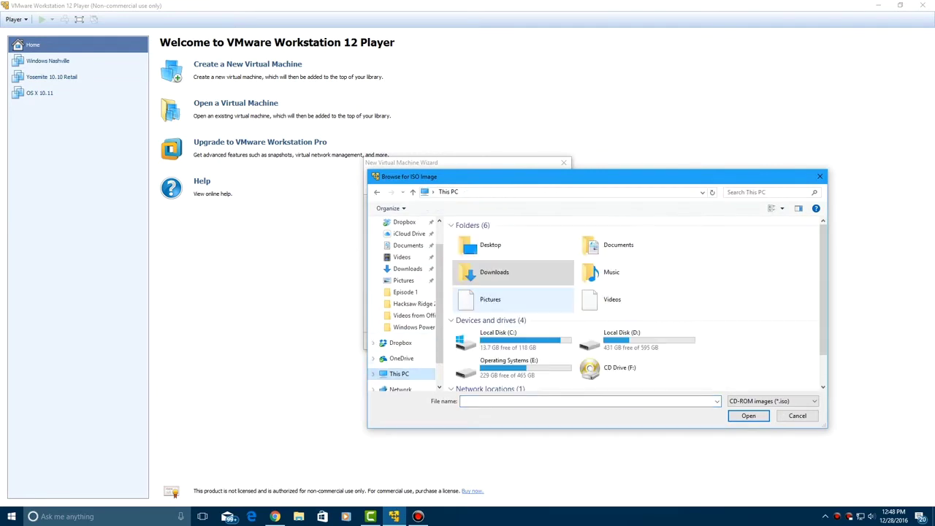
{"action": "double_click", "coordinate": [497, 369]}
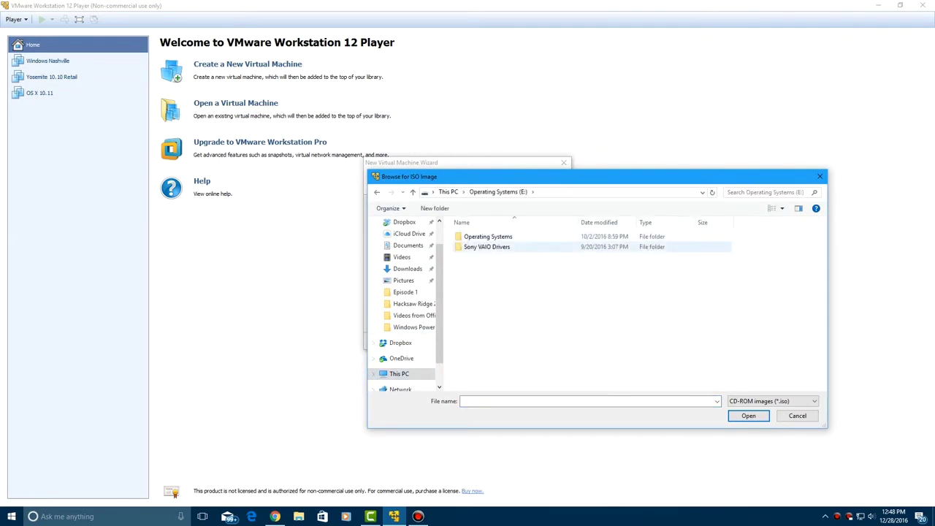
{"action": "double_click", "coordinate": [488, 237]}
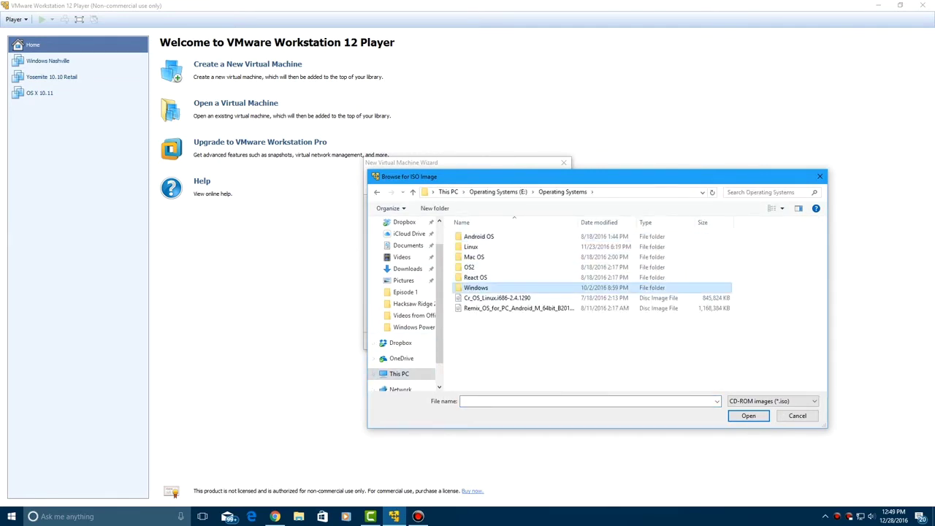
{"action": "double_click", "coordinate": [475, 287]}
{"action": "double_click", "coordinate": [481, 315]}
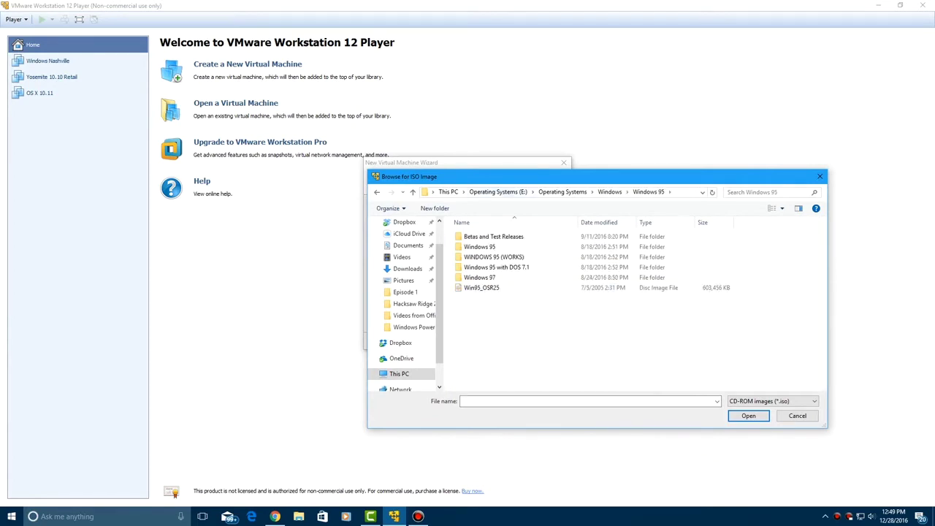
{"action": "left_click", "coordinate": [609, 191]}
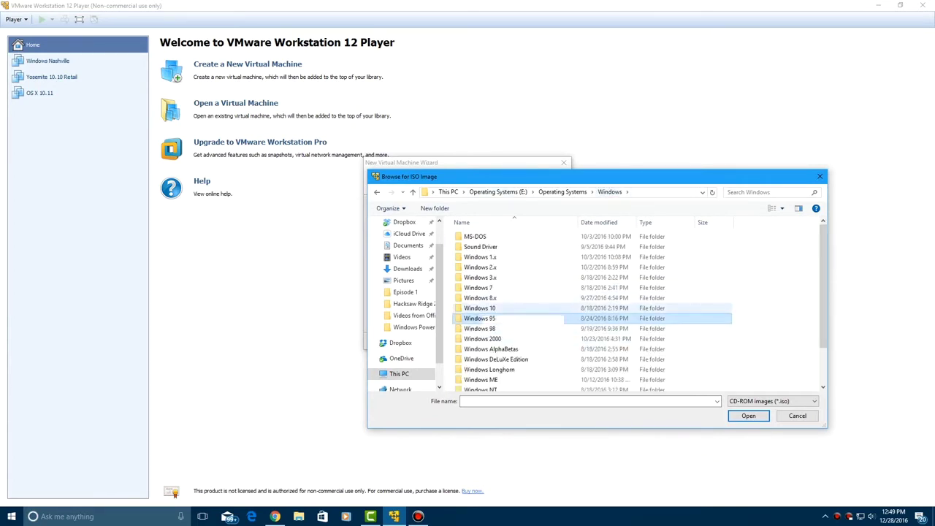
{"action": "double_click", "coordinate": [479, 307]}
{"action": "left_click", "coordinate": [490, 236]}
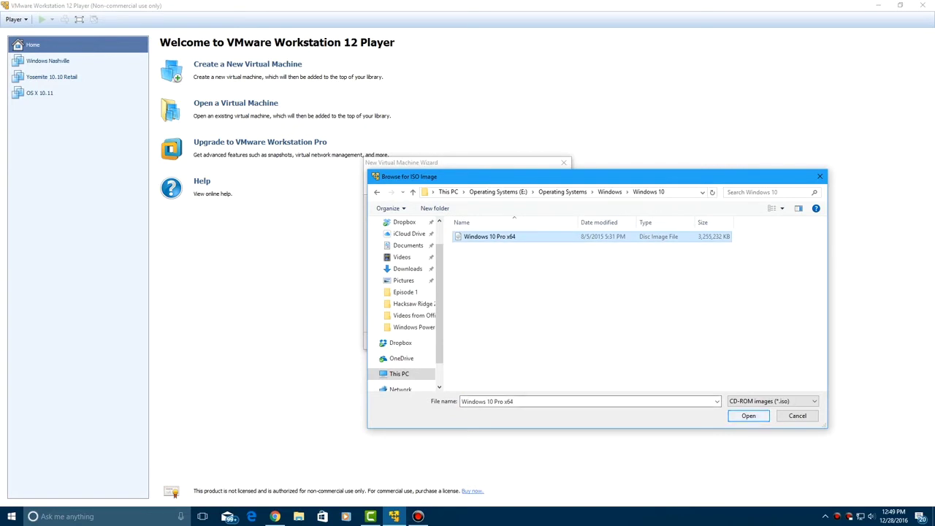
{"action": "left_click", "coordinate": [749, 416]}
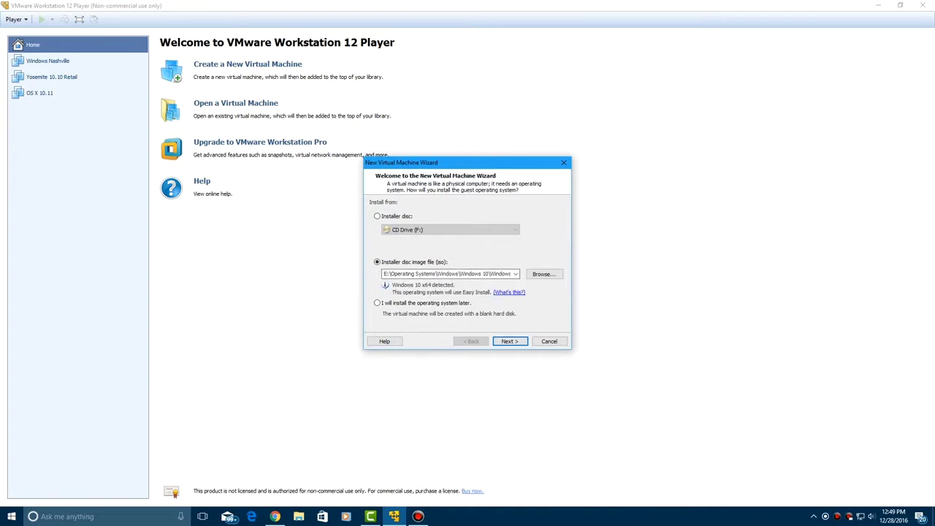
{"action": "key", "text": "Return"}
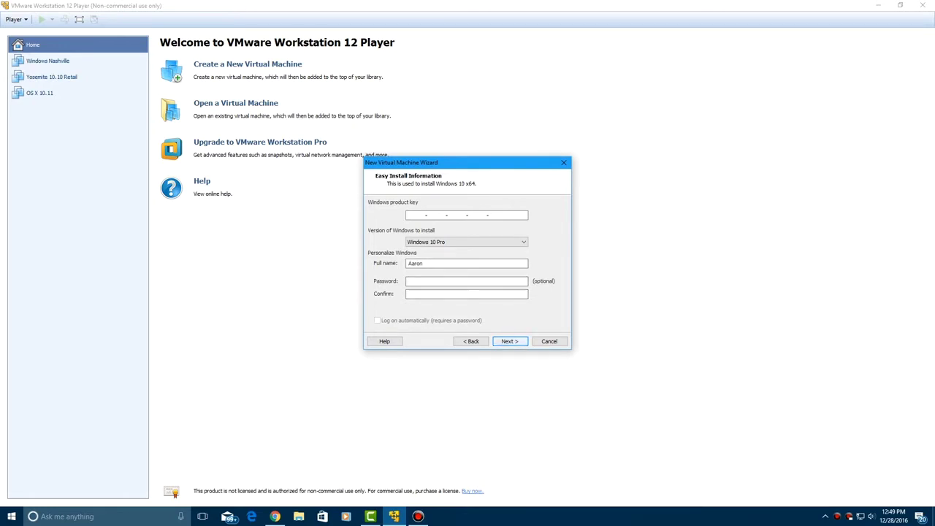
Step: Keep Windows 10 Pro as the version to install and continue without a product key or password
{"action": "key", "text": "Return"}
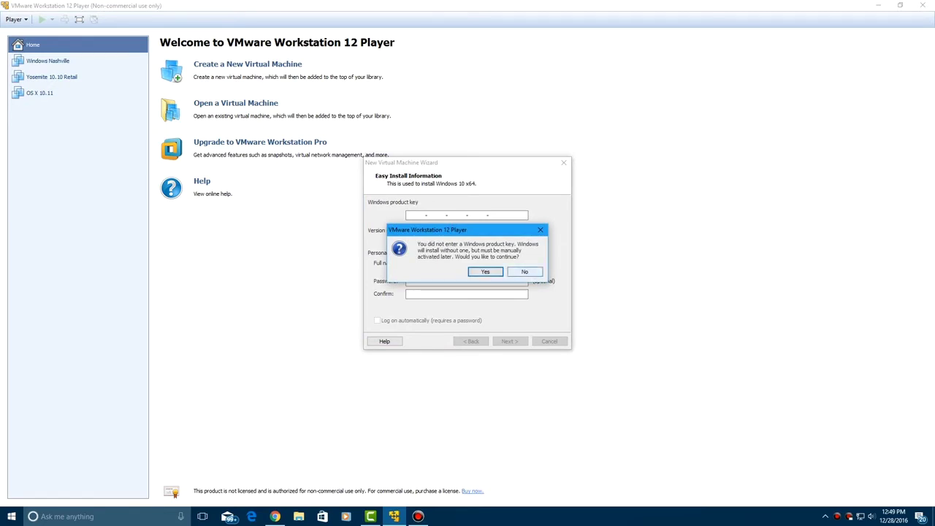
{"action": "key", "text": "Escape"}
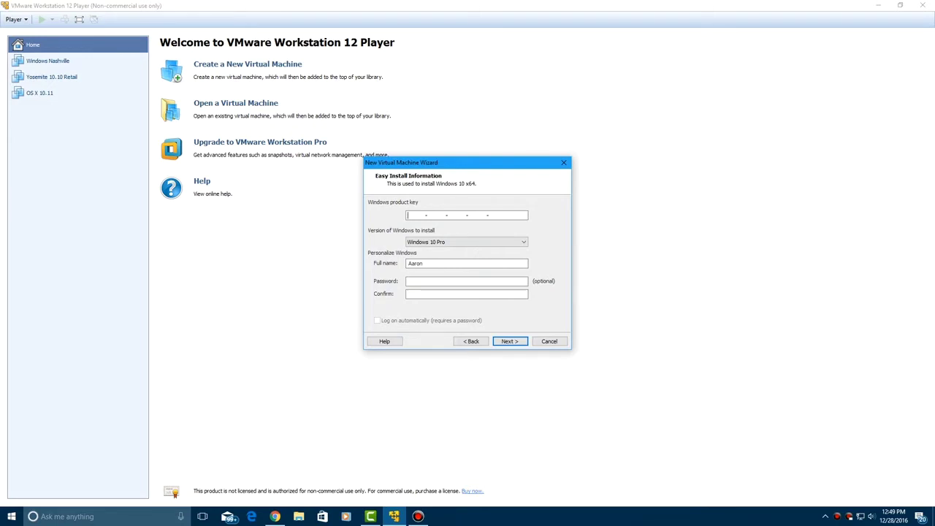
{"action": "left_click", "coordinate": [466, 242]}
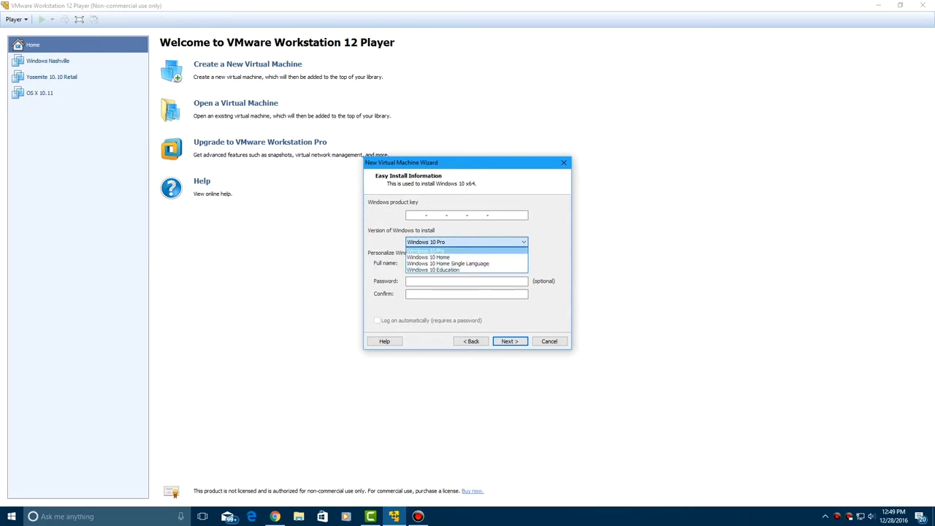
{"action": "key", "text": "Return"}
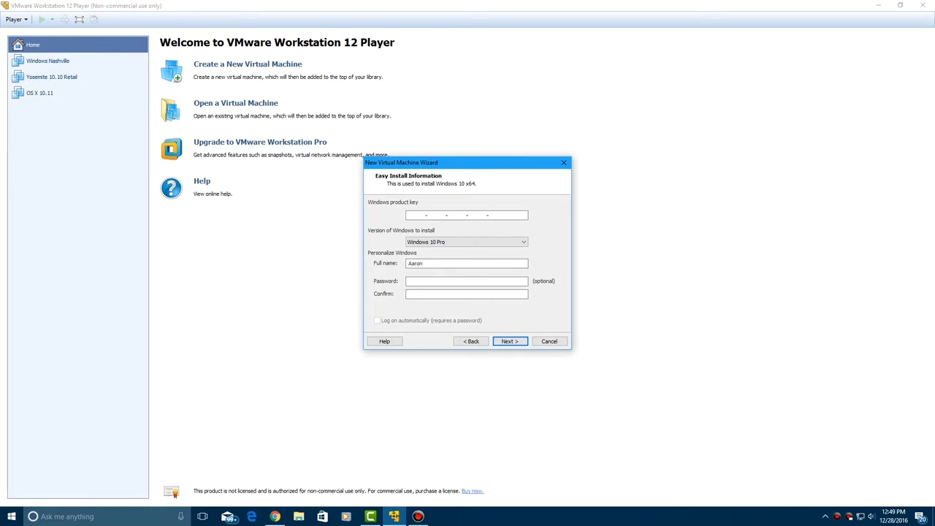
{"action": "key", "text": "Return"}
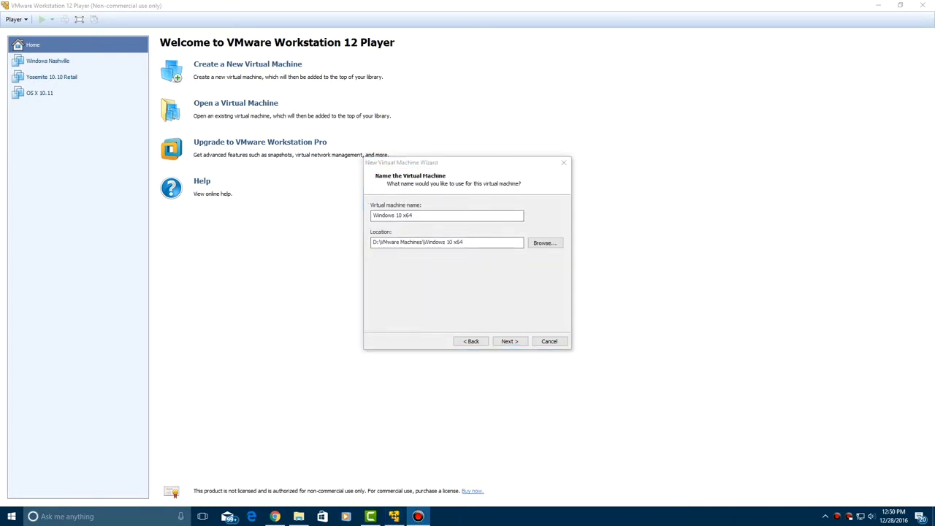
Step: Accept the virtual machine's default name and location, and set the maximum disk size to 25 GB, split into multiple files
{"action": "left_click", "coordinate": [509, 341]}
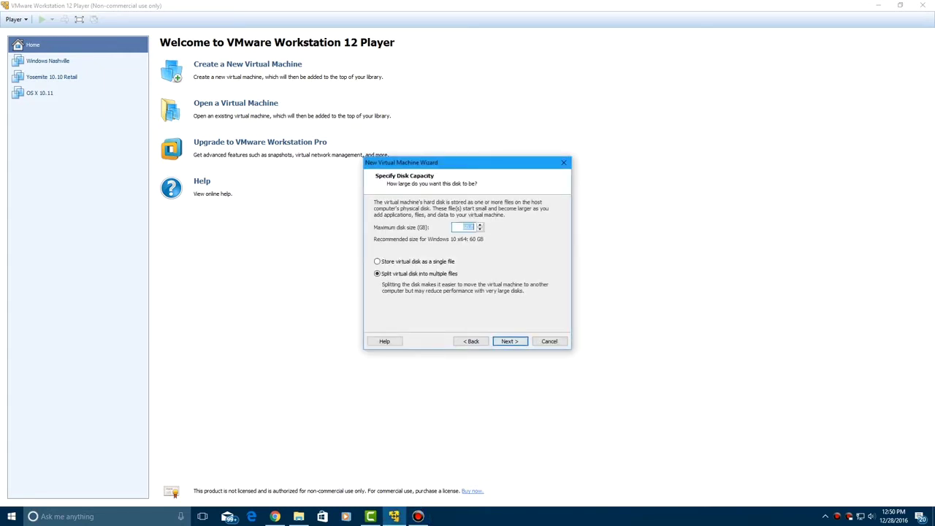
{"action": "left_click", "coordinate": [463, 227]}
{"action": "key", "text": "Delete"}
{"action": "key", "text": "Delete"}
{"action": "key", "text": "Delete"}
{"action": "key", "text": "Return"}
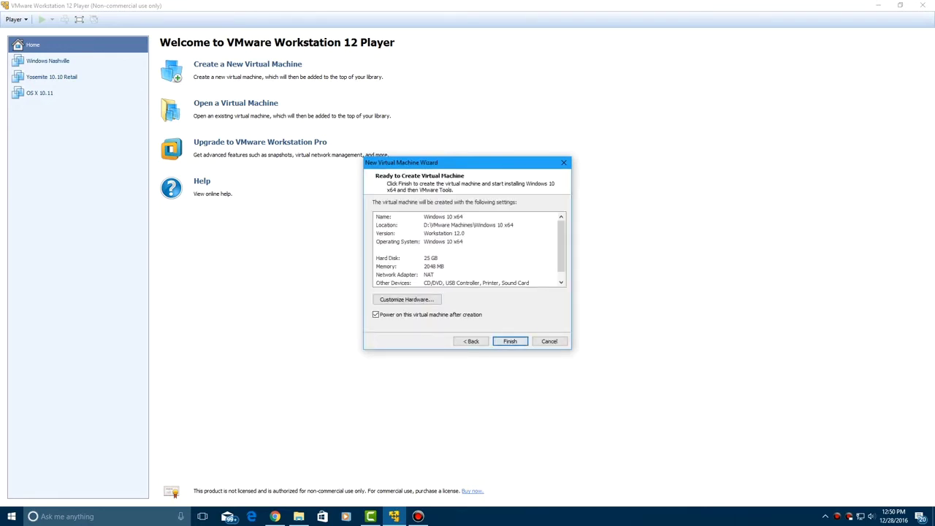
Step: Set the virtual machine's memory to 4096 MB and finish creating it with power-on after creation enabled
{"action": "left_click", "coordinate": [407, 299]}
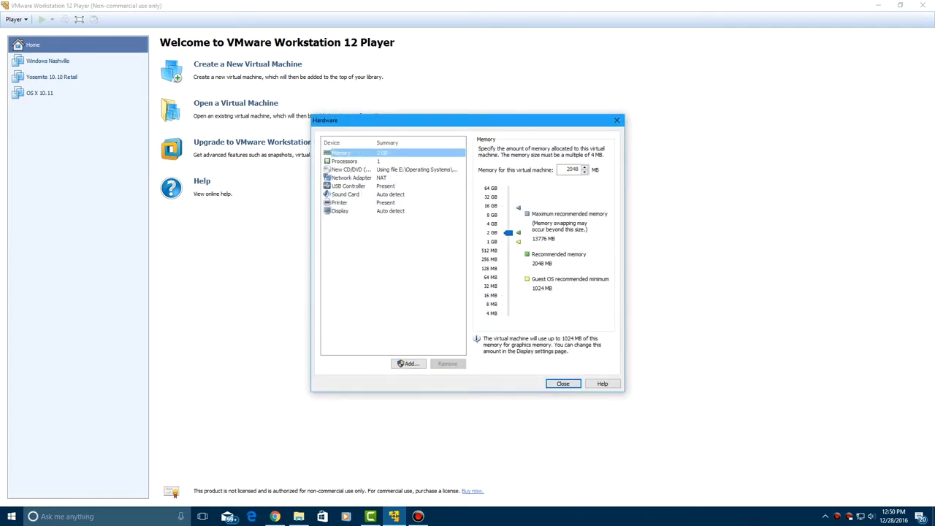
{"action": "left_click_drag", "start_coordinate": [509, 232], "coordinate": [508, 224]}
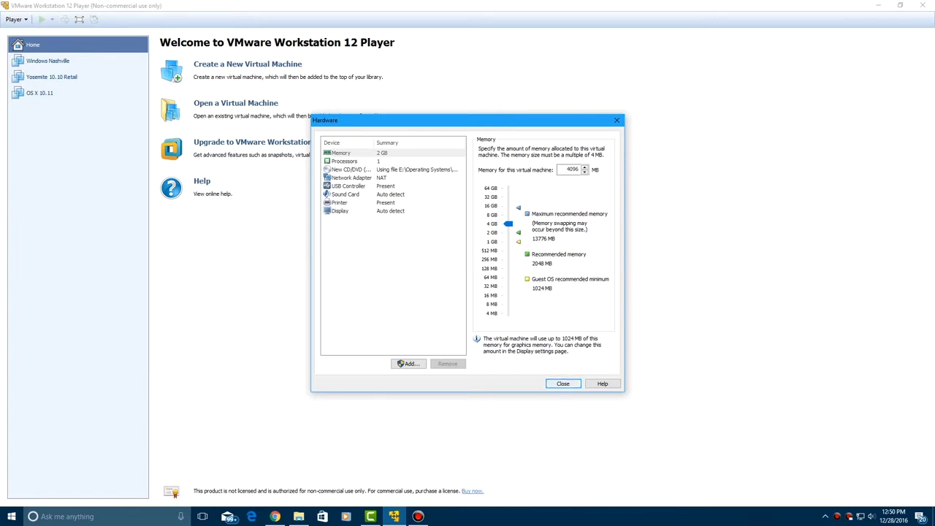
{"action": "key", "text": "Return"}
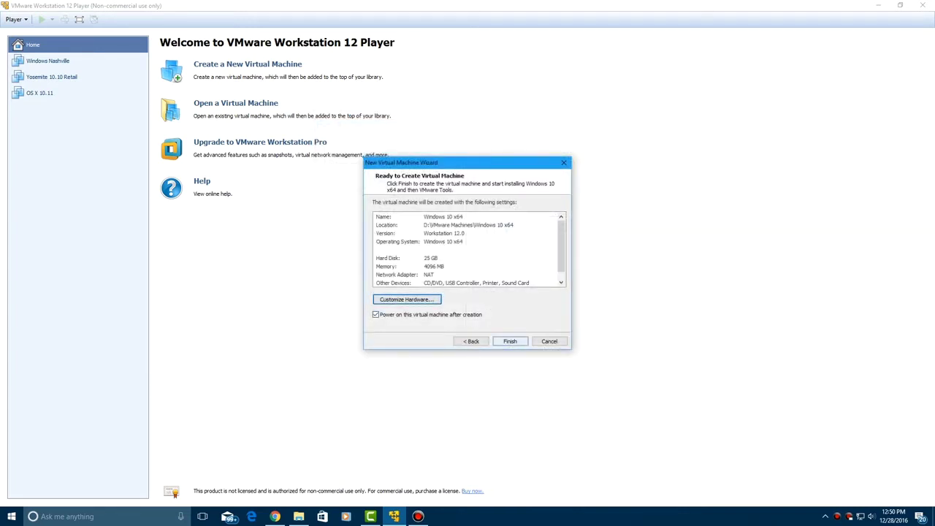
{"action": "left_click", "coordinate": [510, 341]}
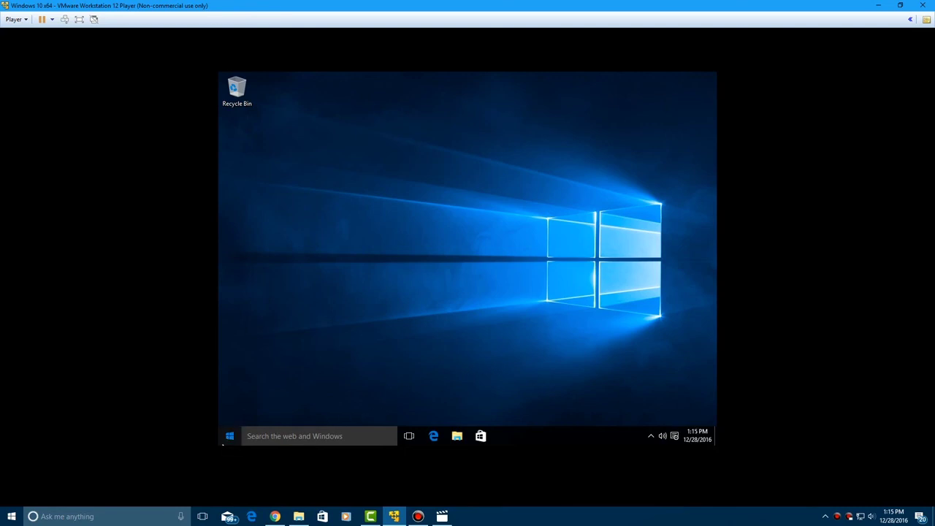
Step: Search the guest Windows 10 for "control panel", look through the results and search sidebar, and close the search
{"action": "key", "text": "super"}
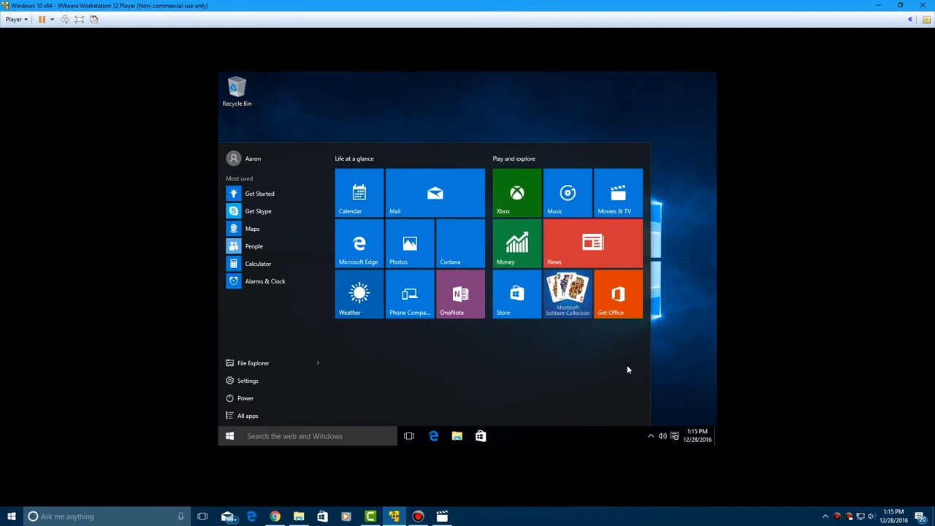
{"action": "left_click", "coordinate": [694, 371]}
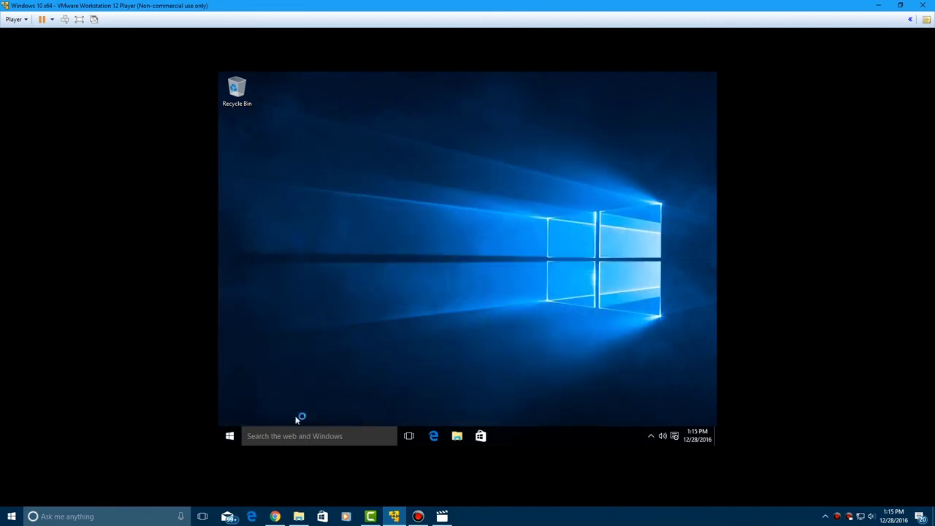
{"action": "left_click", "coordinate": [226, 437]}
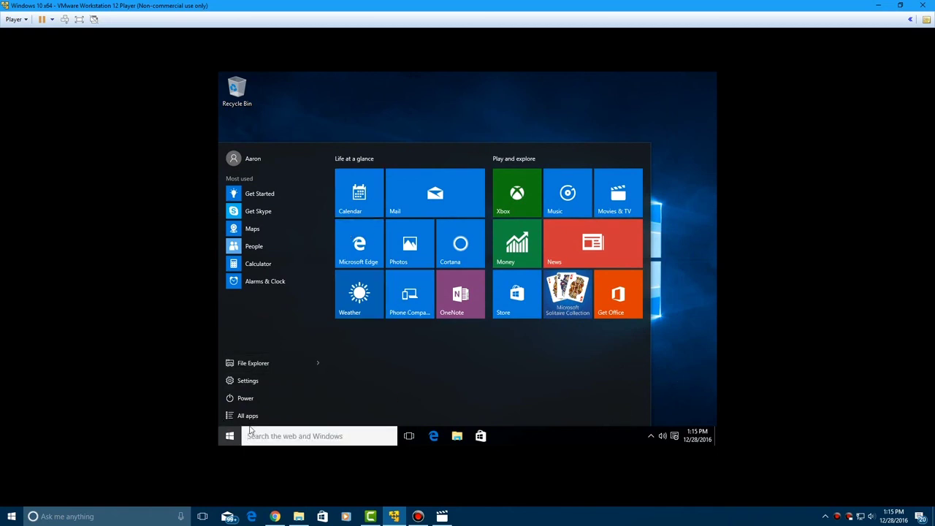
{"action": "left_click", "coordinate": [272, 414]}
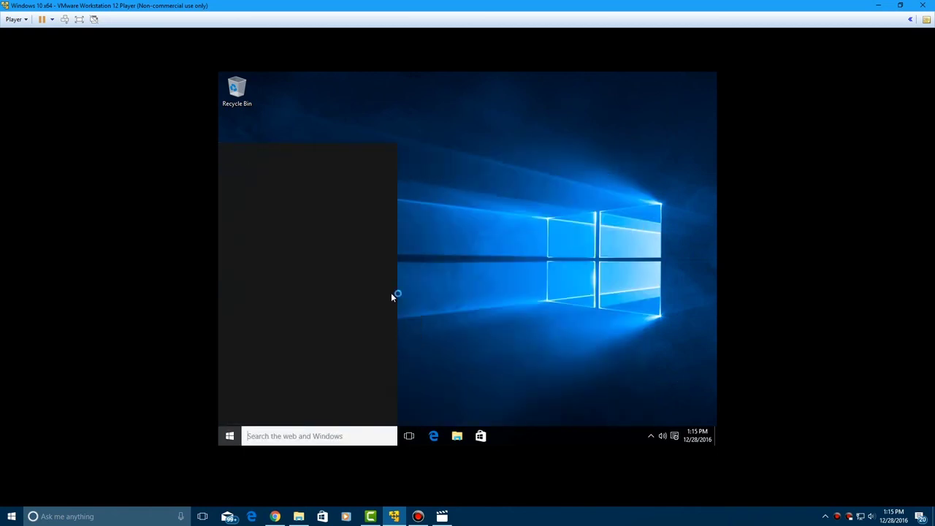
{"action": "type", "text": "cont"}
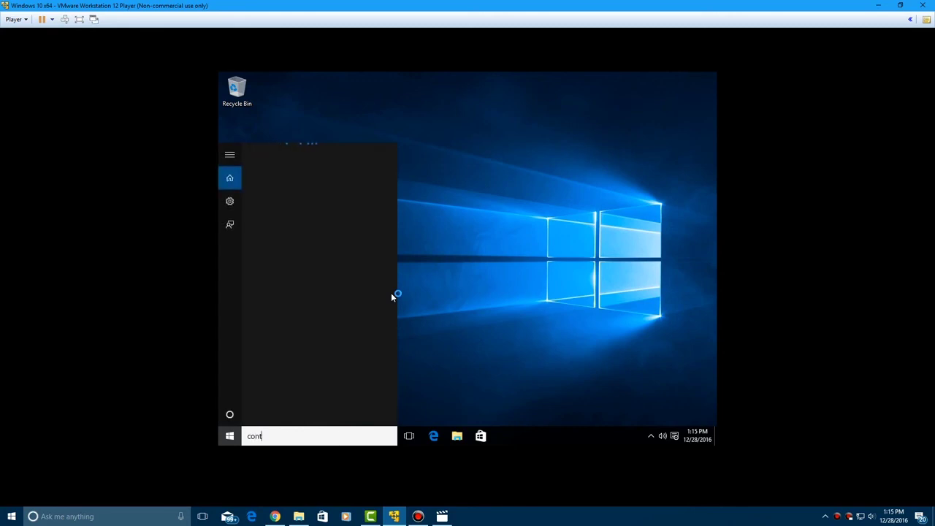
{"action": "type", "text": "rol"}
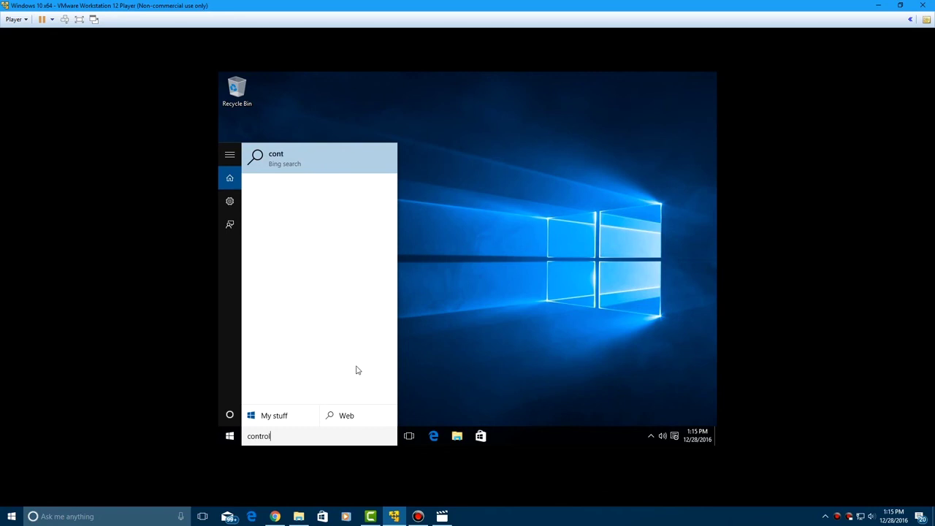
{"action": "type", "text": " panel"}
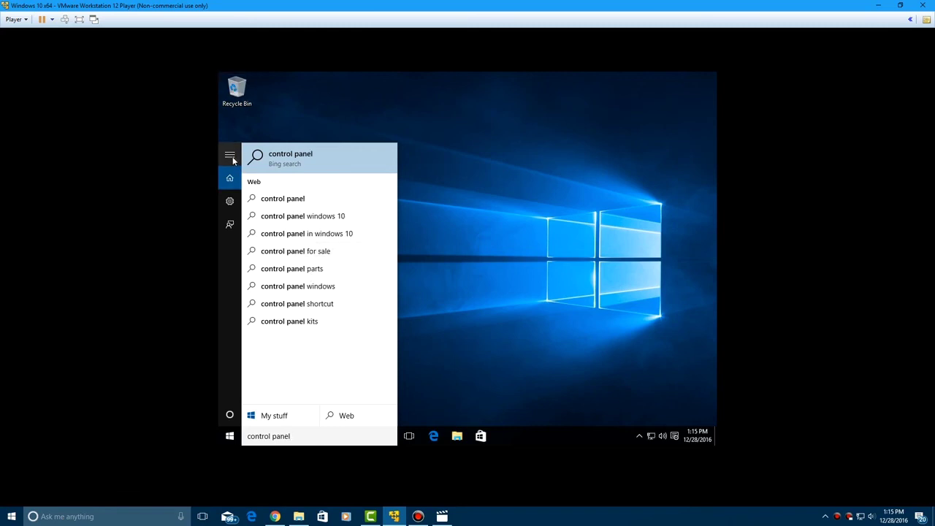
{"action": "left_click", "coordinate": [233, 159]}
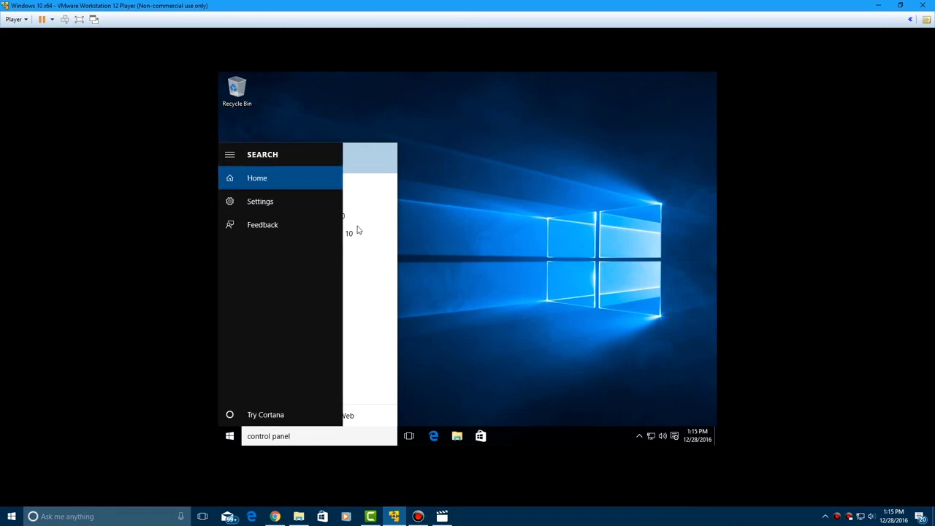
{"action": "left_click", "coordinate": [228, 154]}
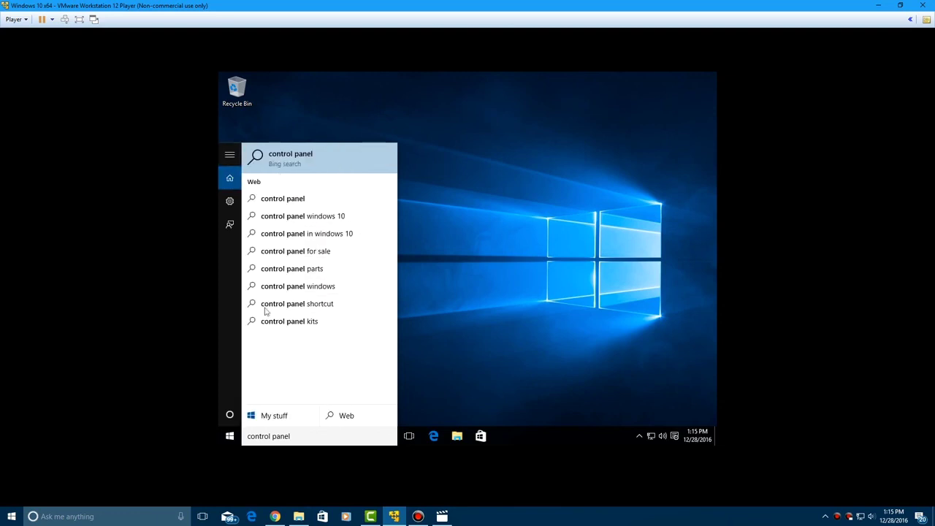
{"action": "left_click", "coordinate": [541, 375]}
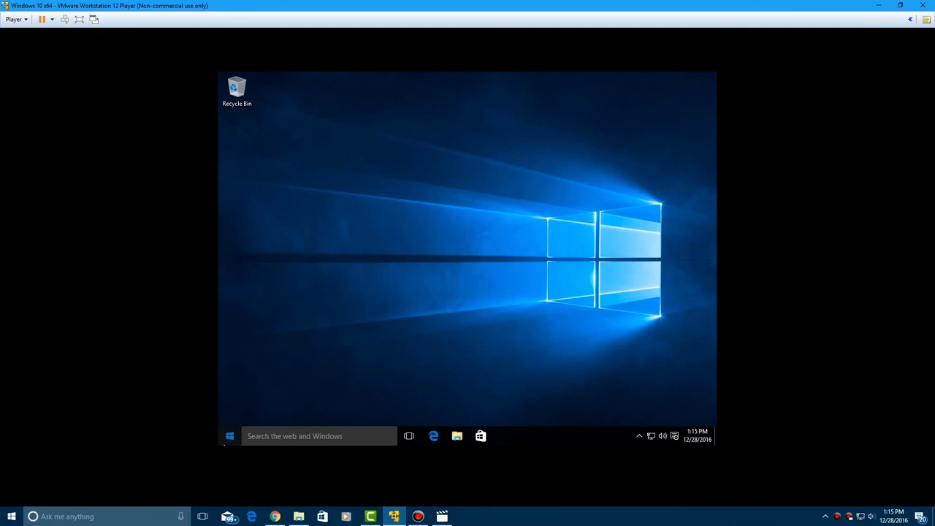
Step: Open the Start menu inside the Windows 10 virtual machine
{"action": "key", "text": "super"}
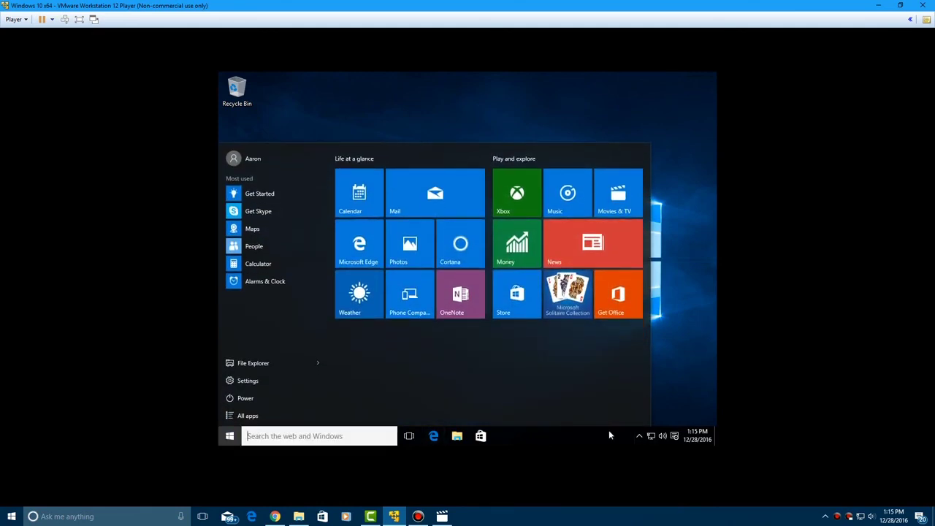